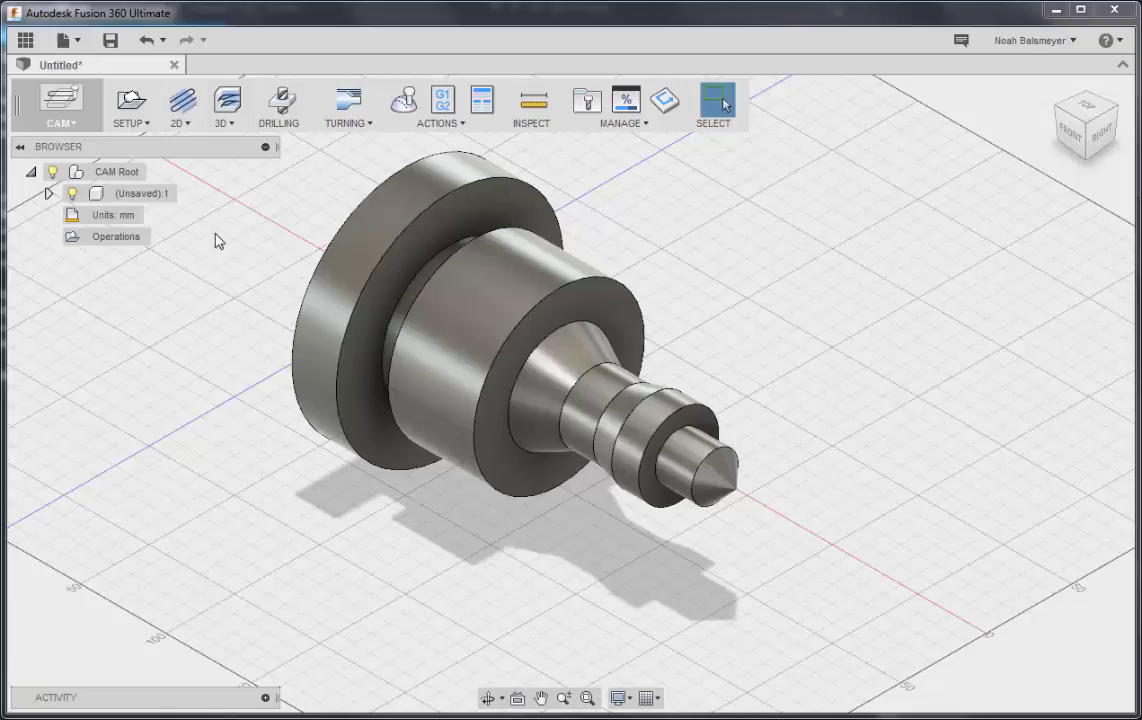
- Create a Turning or mill/turn setup with the Z axis taken from a cylindrical face of the part and the X axis flipped
{"action": "left_click", "coordinate": [128, 100]}
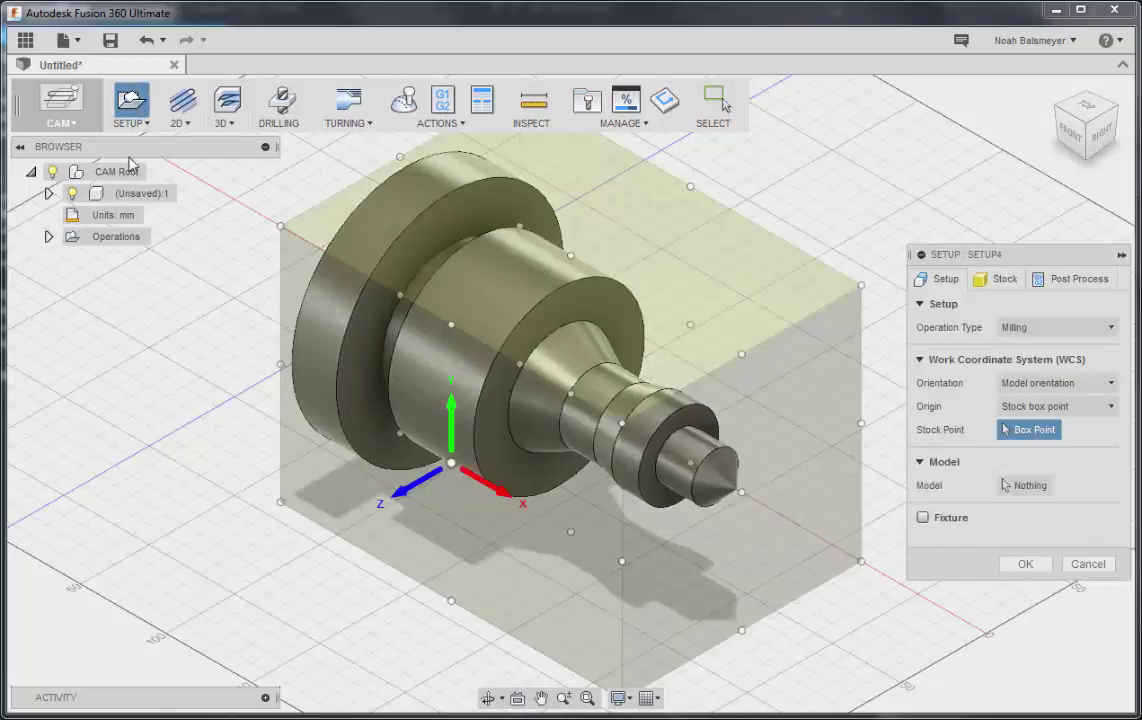
{"action": "left_click", "coordinate": [1037, 329]}
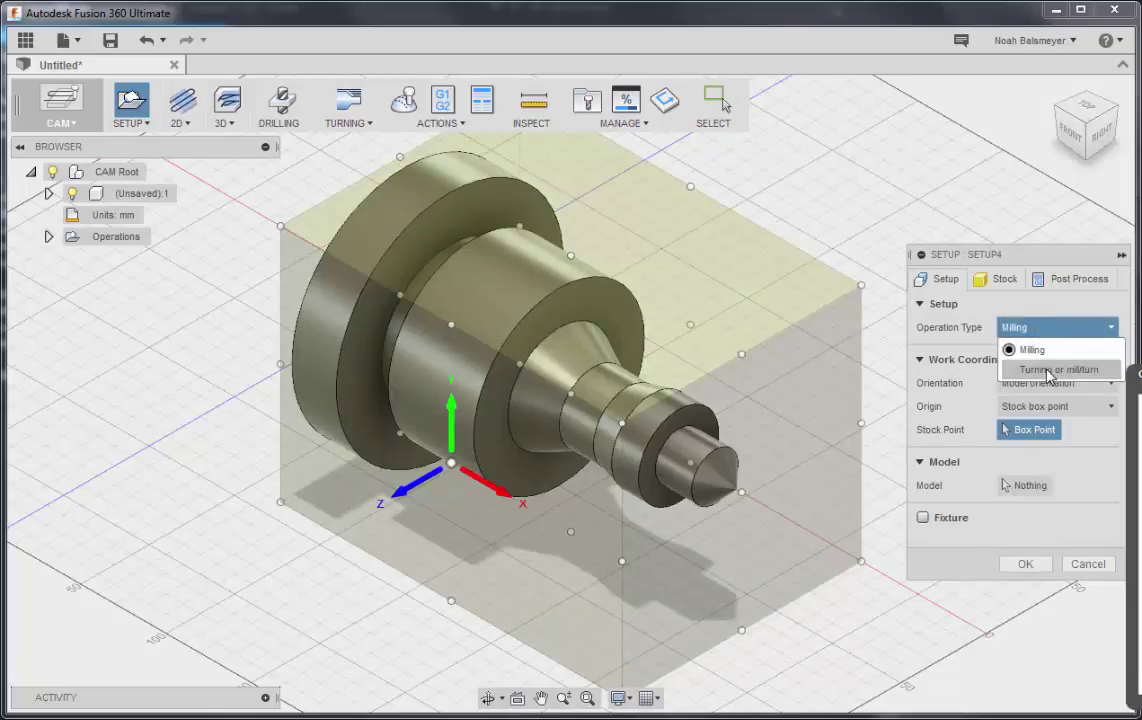
{"action": "left_click", "coordinate": [1049, 371]}
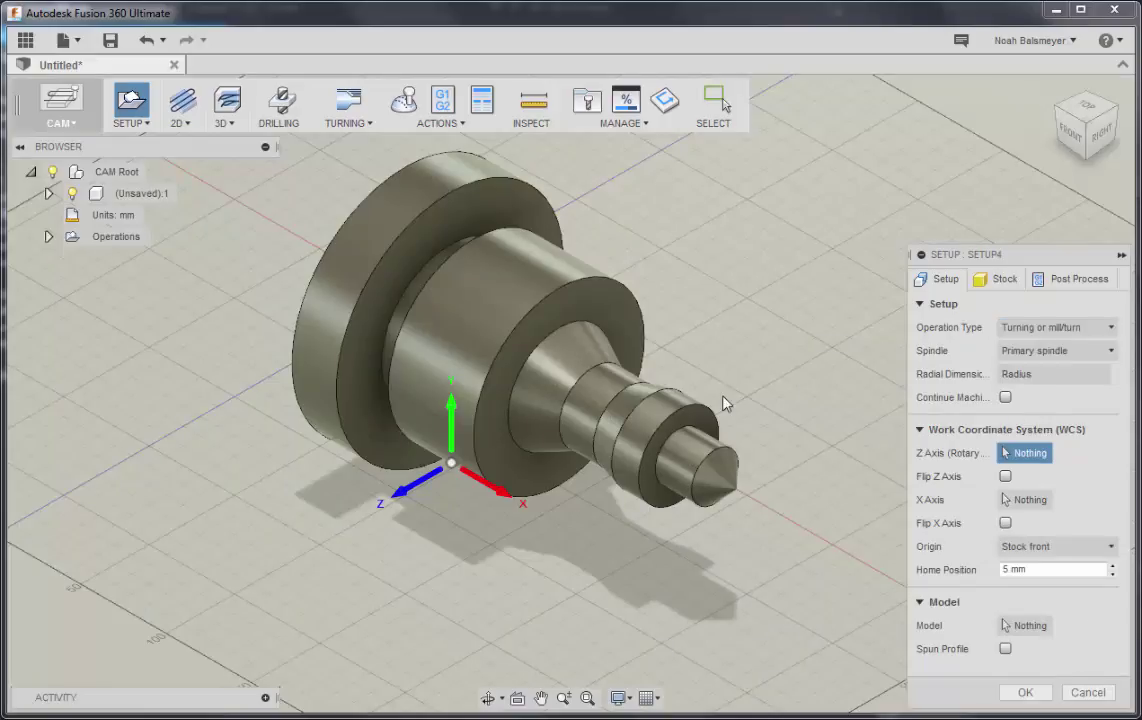
{"action": "left_click", "coordinate": [652, 428]}
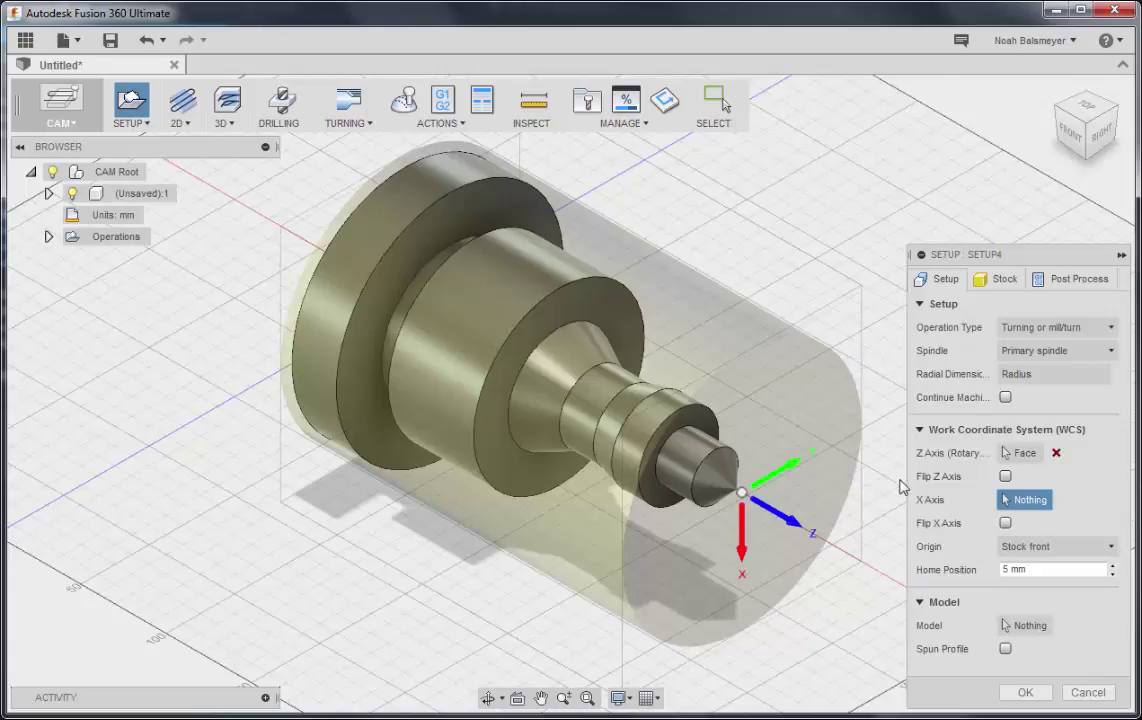
{"action": "left_click", "coordinate": [1005, 522]}
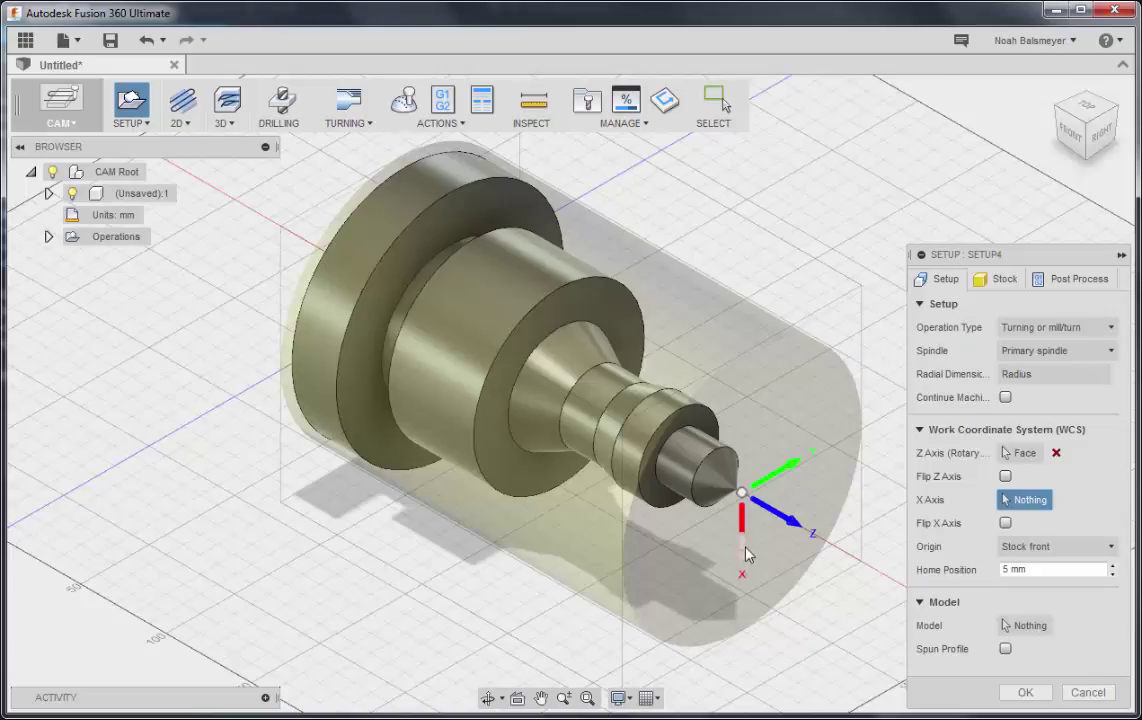
{"action": "left_click", "coordinate": [1030, 693]}
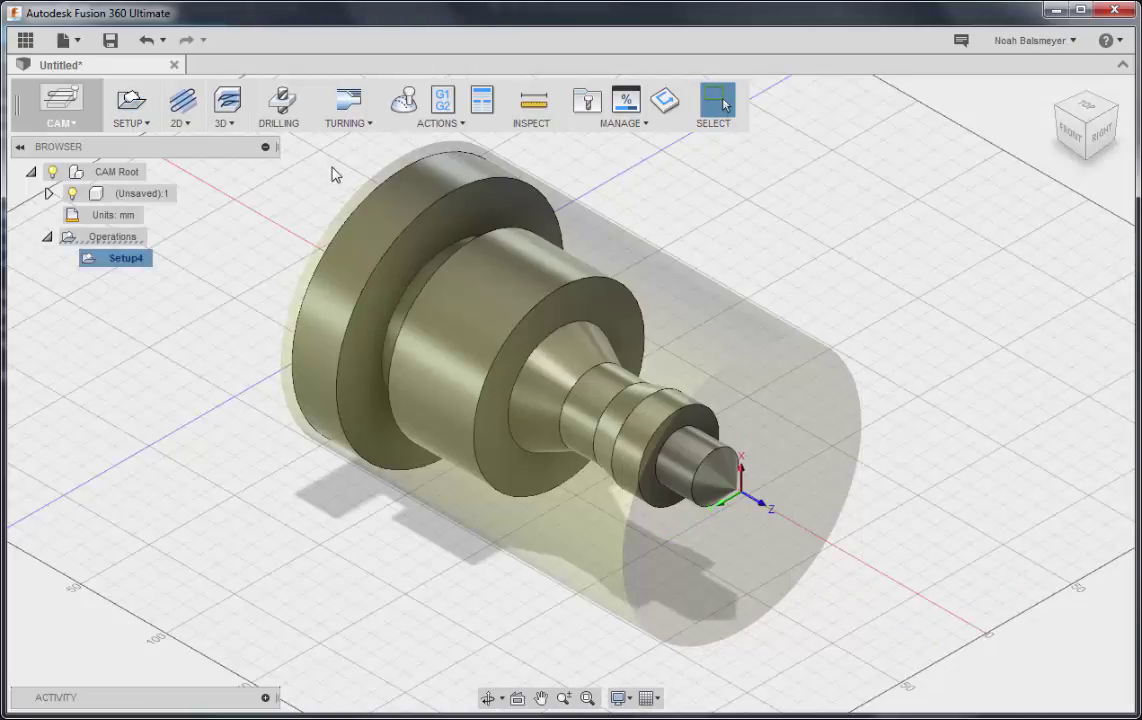
- Create an outside turning profile operation using tool #1 - CNMT09T308 from the Sample Turning Tools library
{"action": "left_click", "coordinate": [356, 114]}
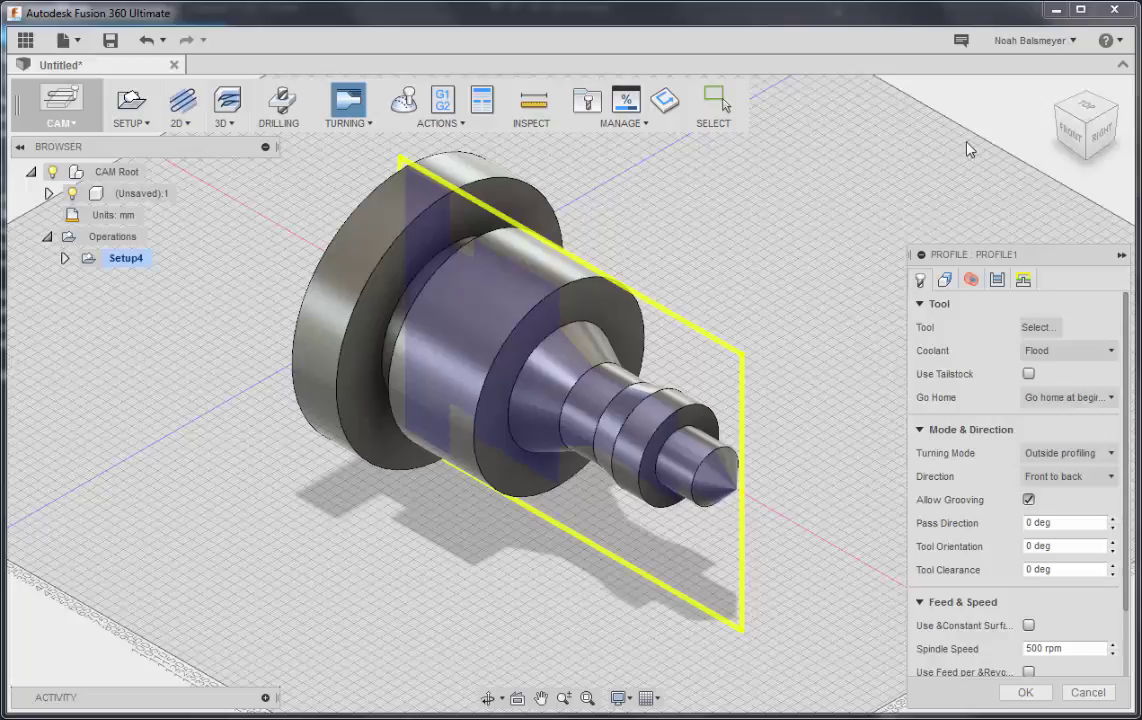
{"action": "left_click", "coordinate": [1068, 133]}
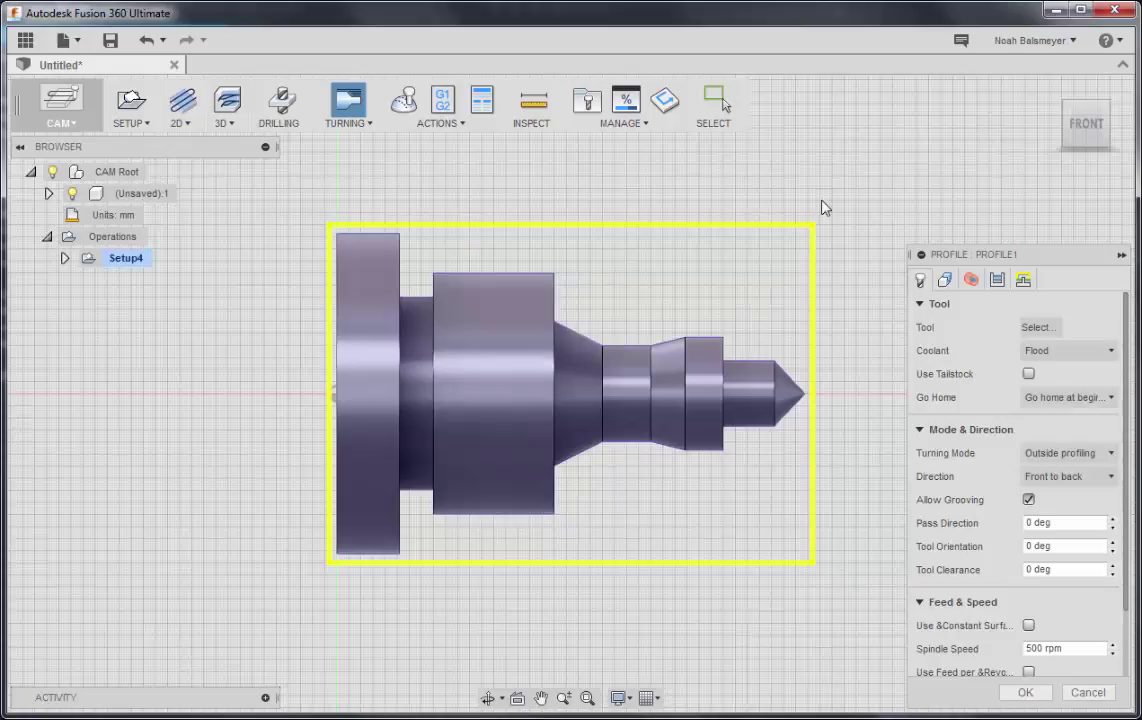
{"action": "left_click", "coordinate": [1034, 100]}
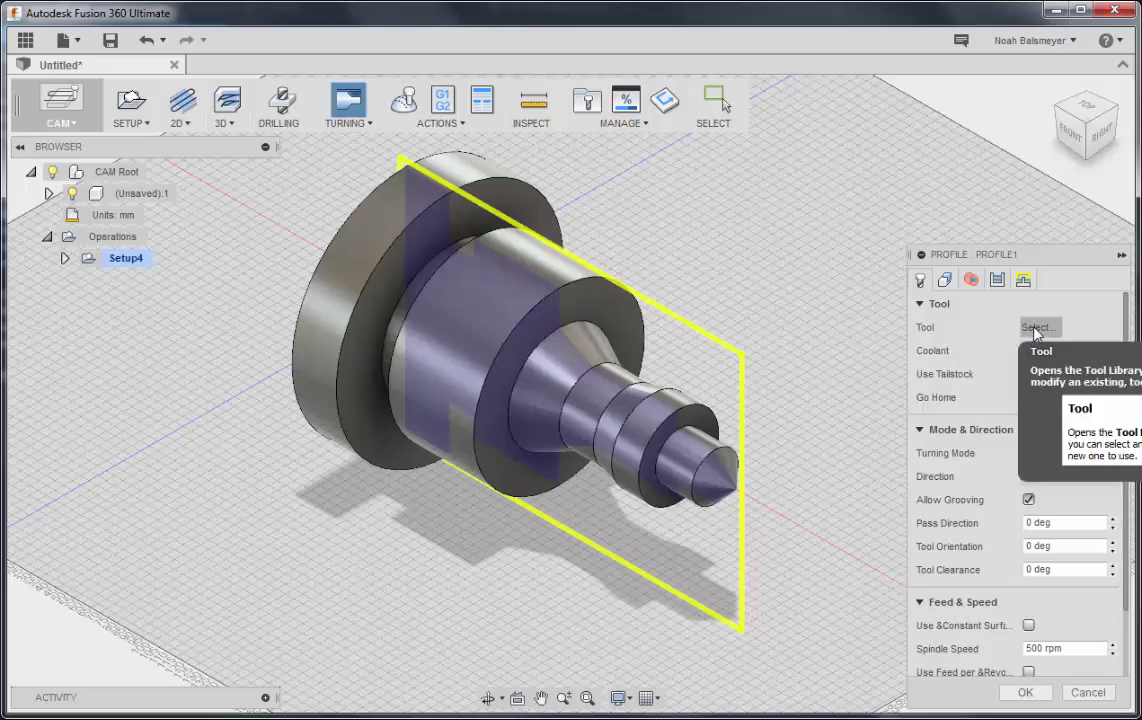
{"action": "left_click", "coordinate": [1035, 328]}
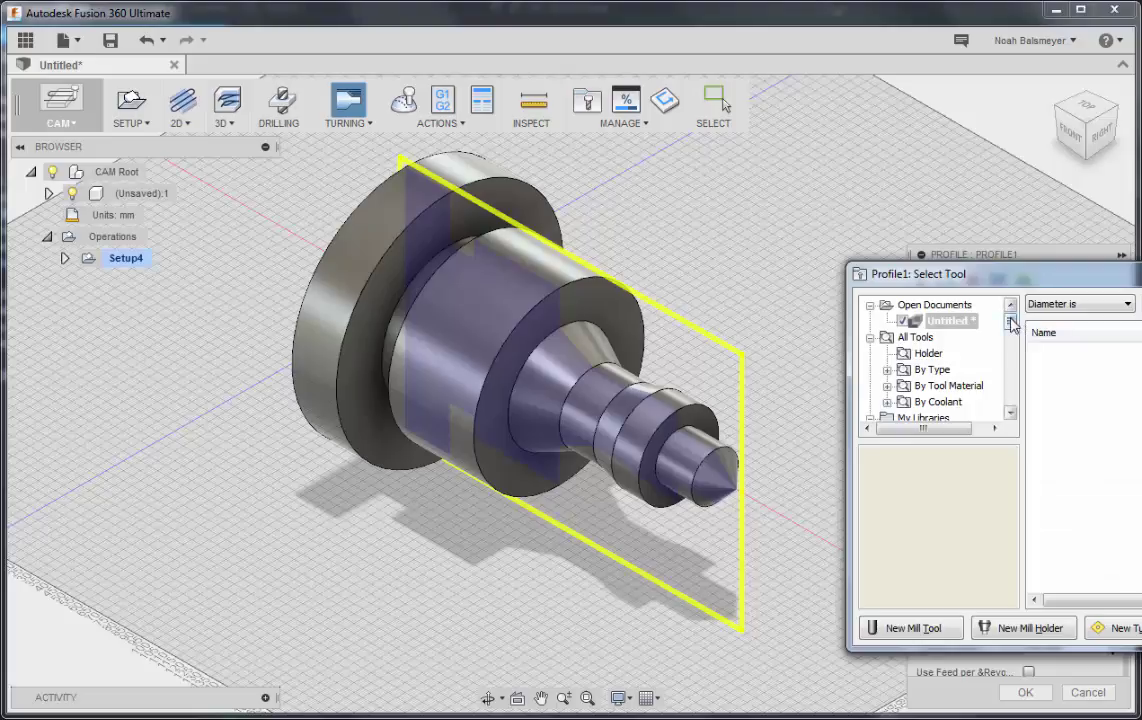
{"action": "left_click_drag", "start_coordinate": [1051, 280], "coordinate": [543, 238]}
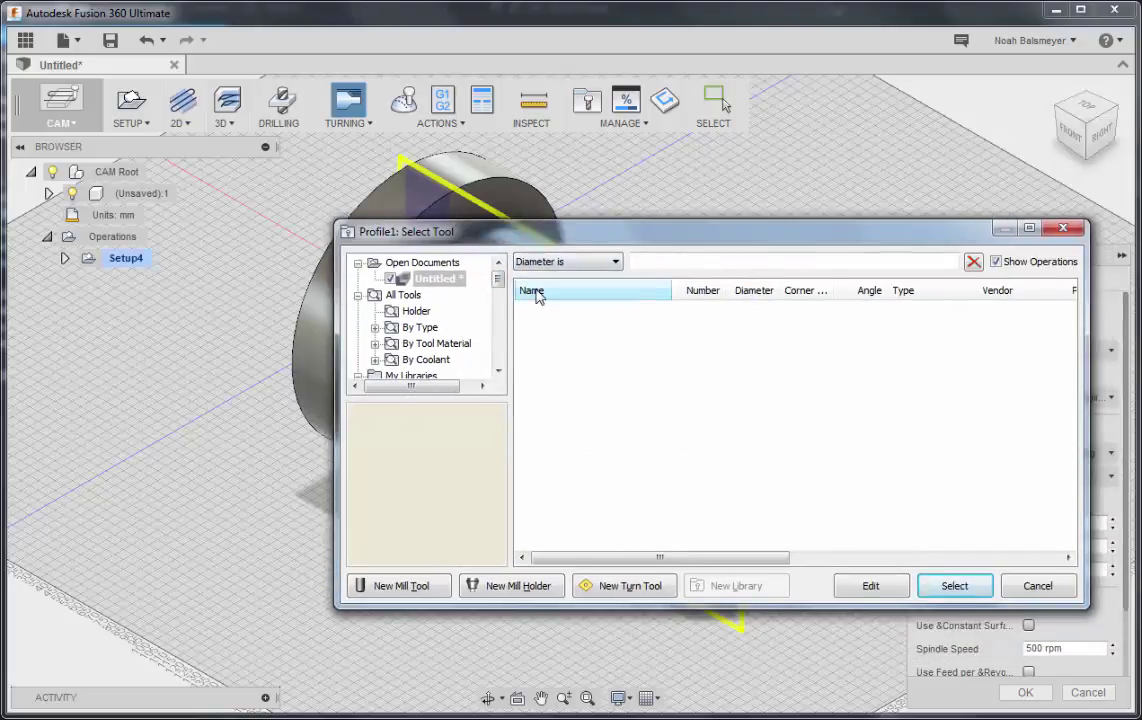
{"action": "left_click_drag", "start_coordinate": [497, 278], "coordinate": [502, 366]}
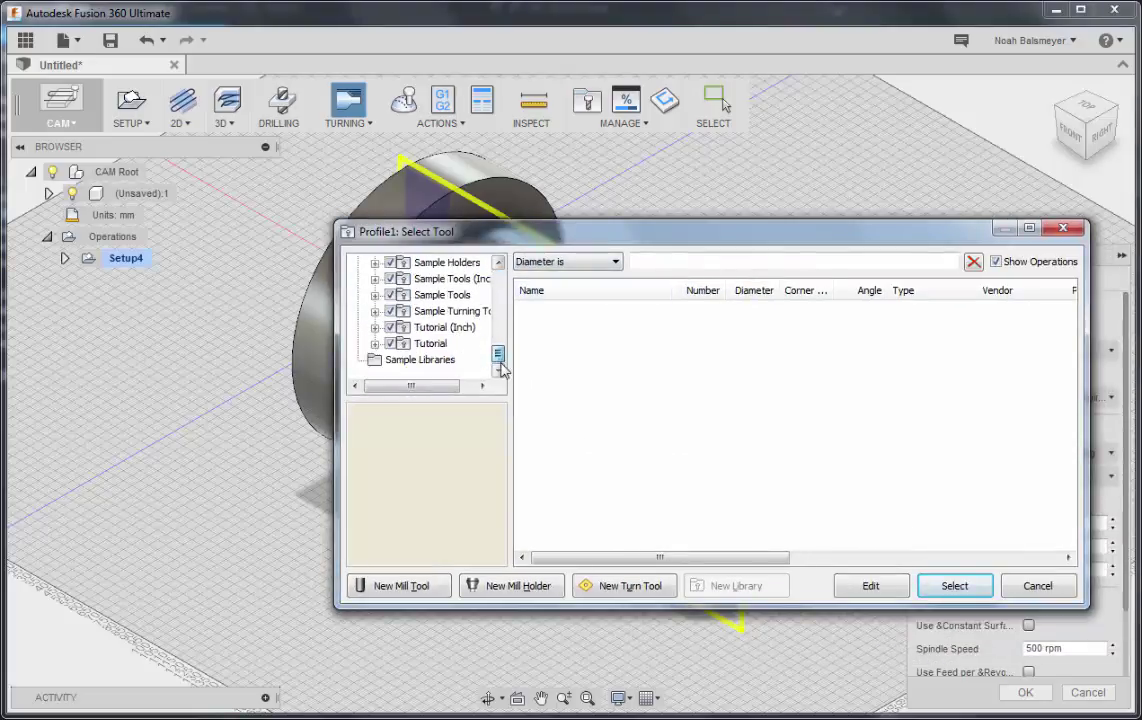
{"action": "left_click", "coordinate": [471, 316]}
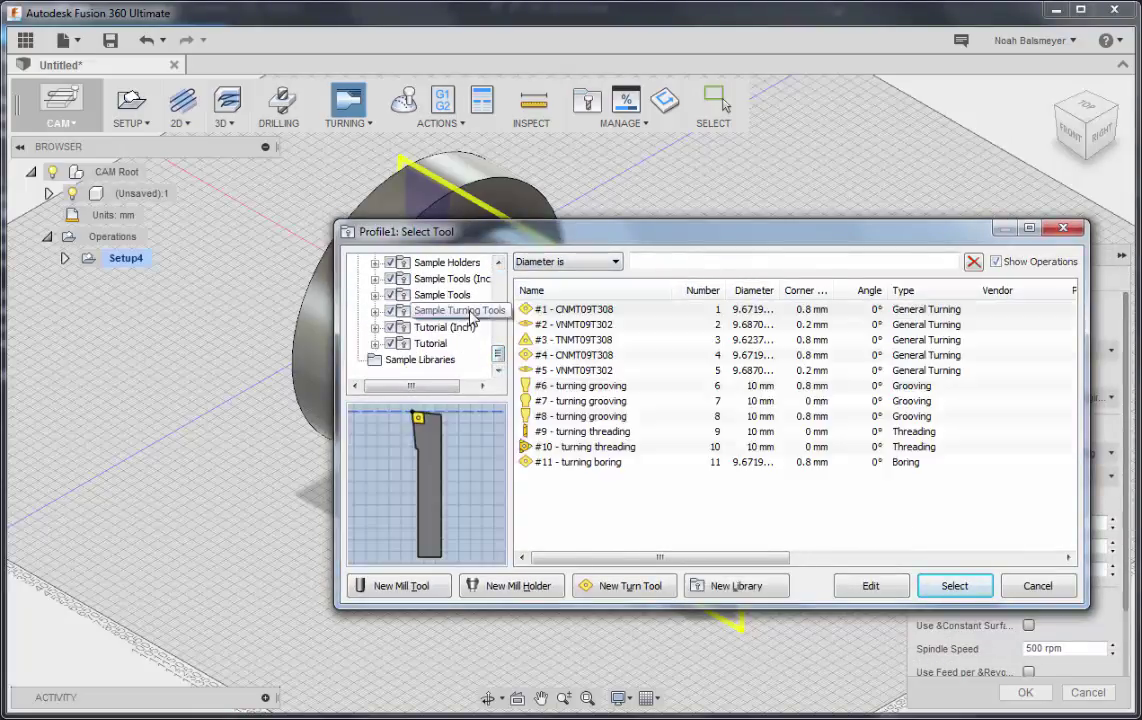
{"action": "left_click", "coordinate": [549, 309]}
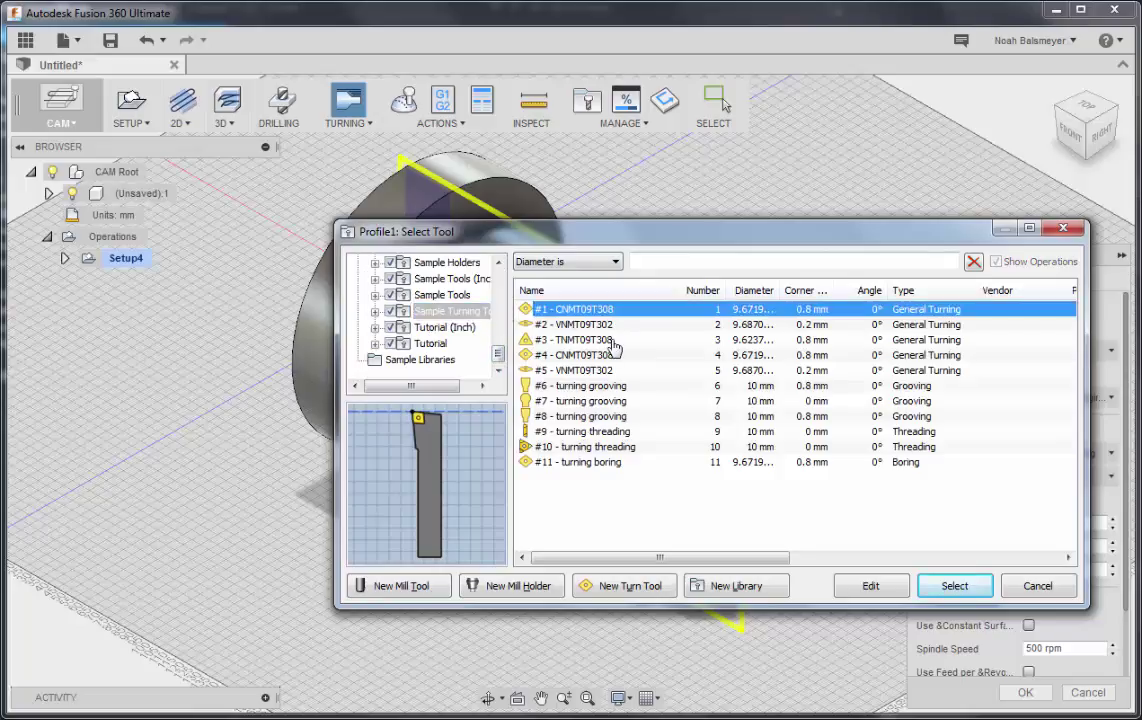
{"action": "left_click", "coordinate": [954, 589]}
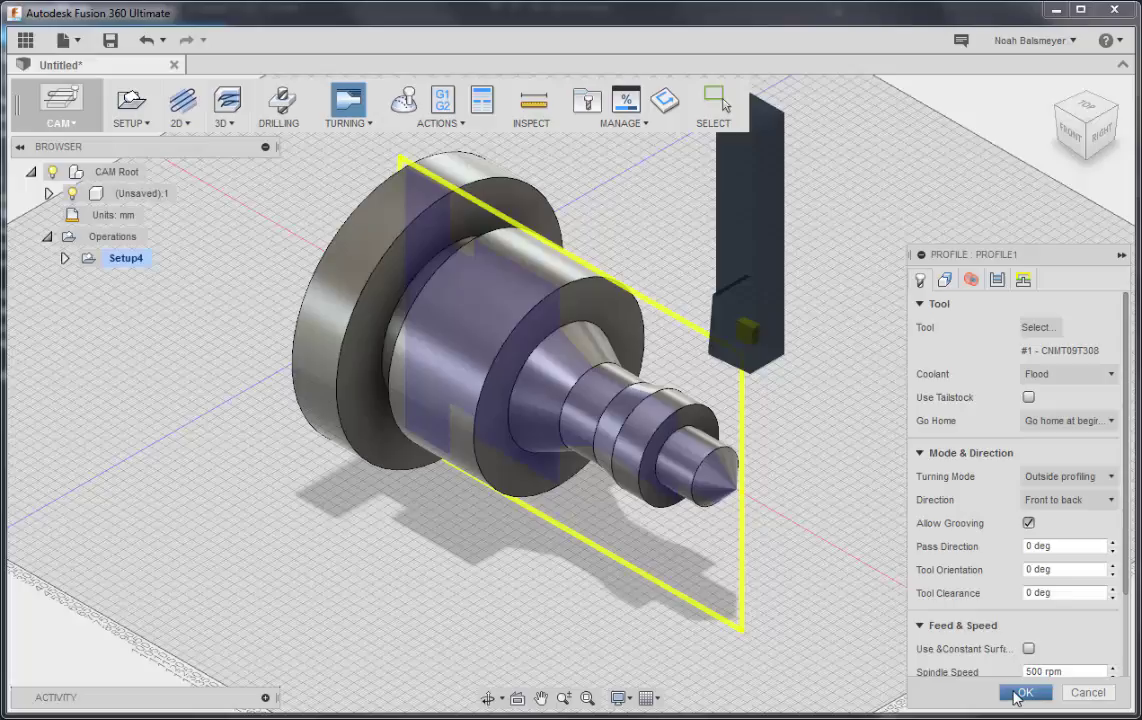
{"action": "left_click", "coordinate": [1020, 693]}
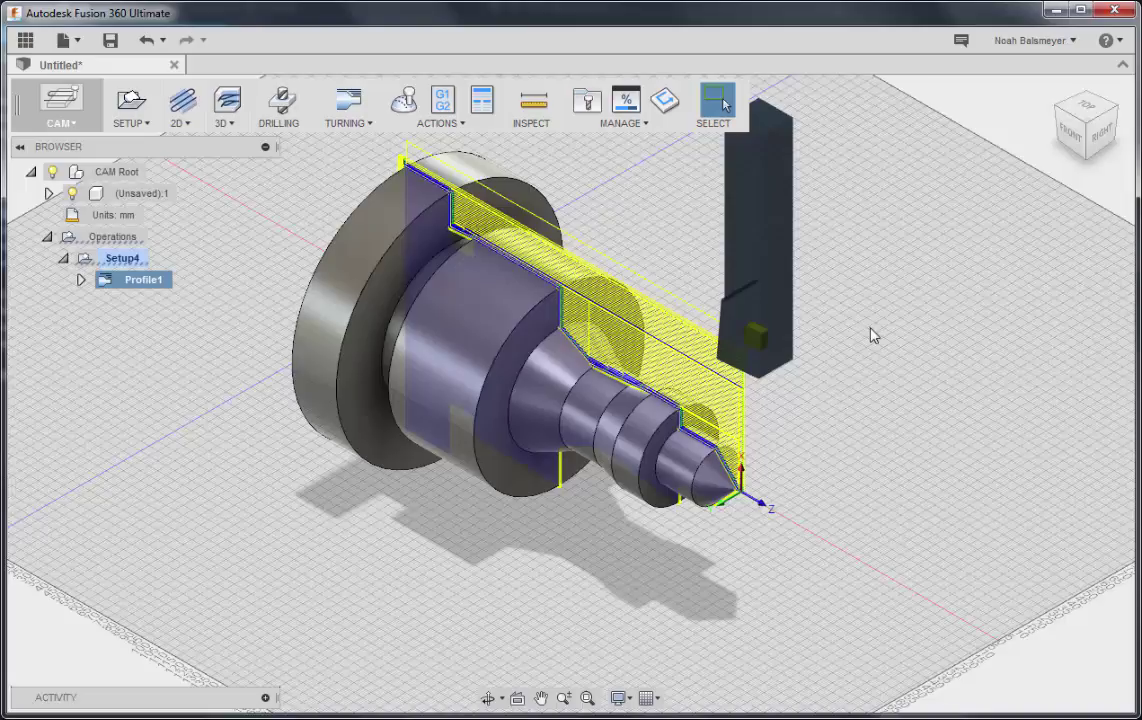
- Start an outside turning groove operation and assign tool #6 - turning grooving from the Sample Turning Tools library
{"action": "left_click", "coordinate": [1072, 139]}
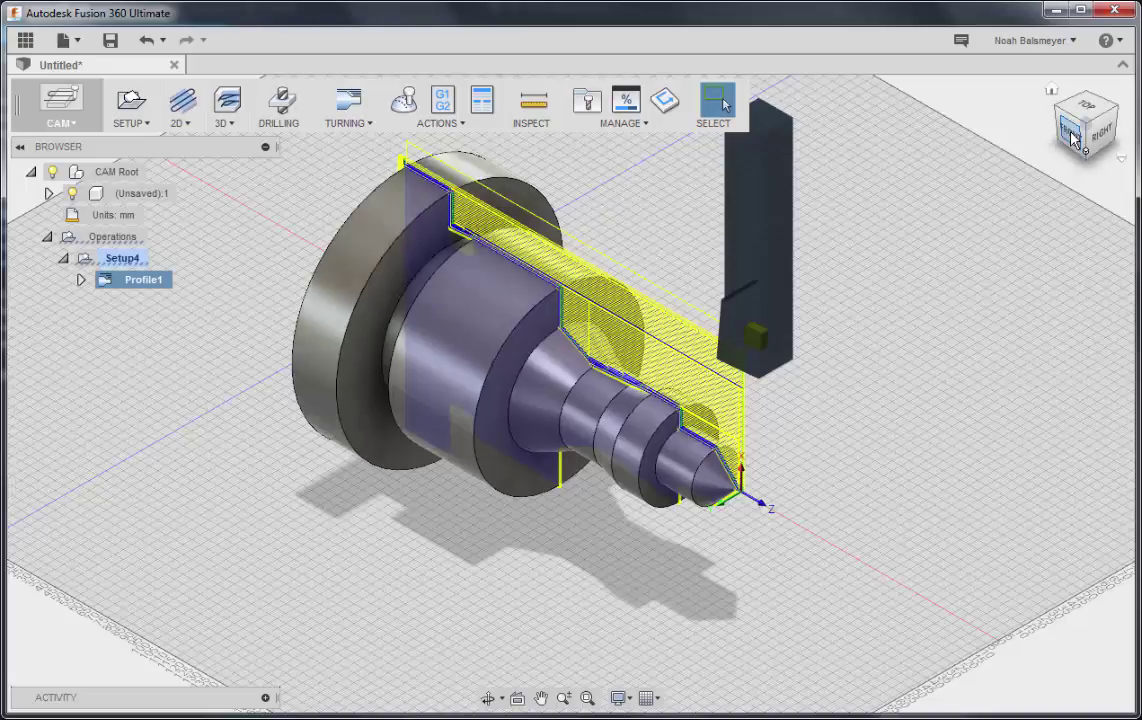
{"action": "scroll", "coordinate": [457, 291], "scroll_direction": "up", "scroll_amount": 4}
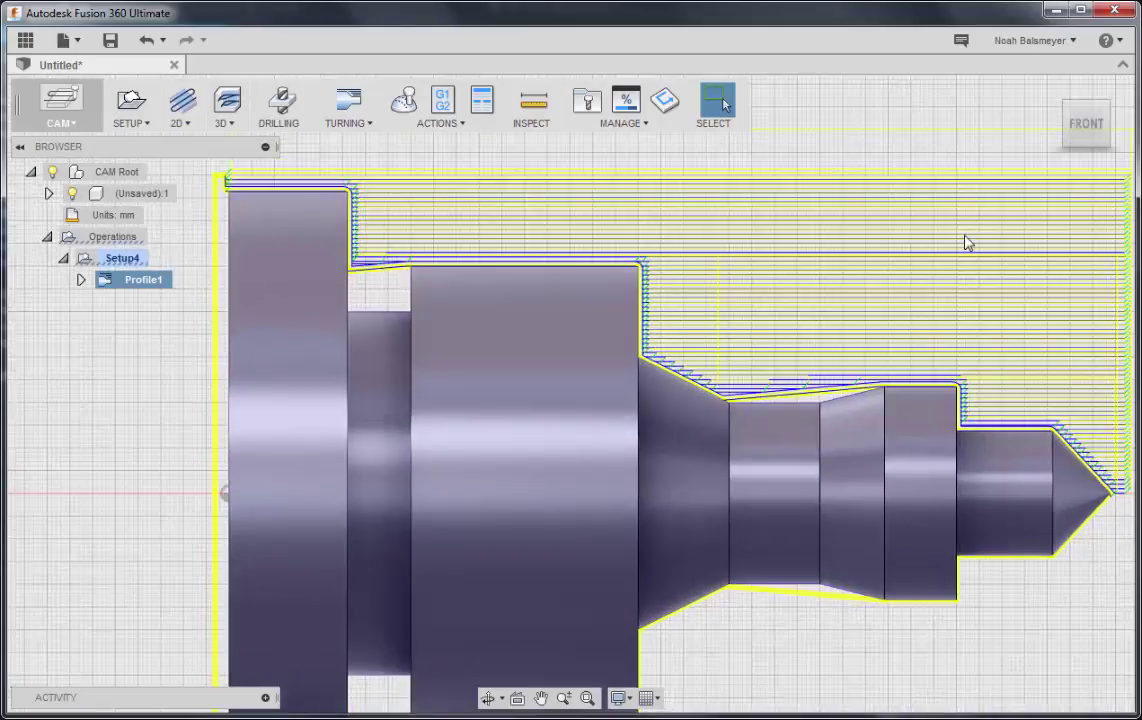
{"action": "left_click", "coordinate": [1052, 90]}
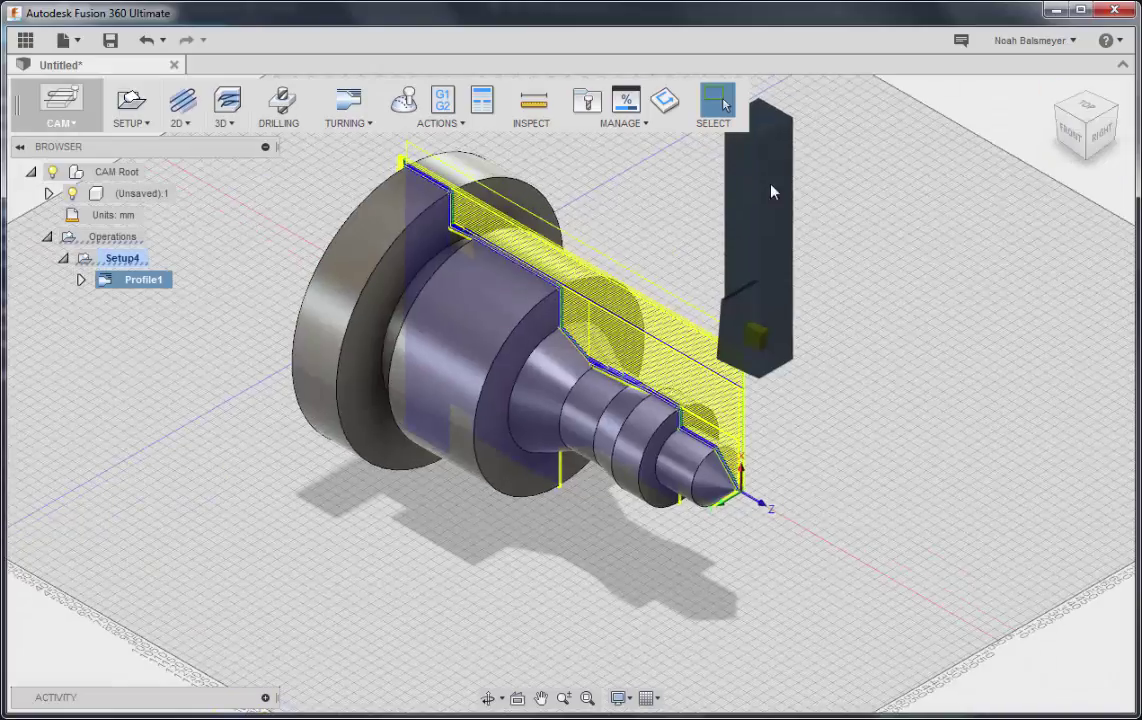
{"action": "left_click", "coordinate": [368, 123]}
{"action": "left_click", "coordinate": [388, 172]}
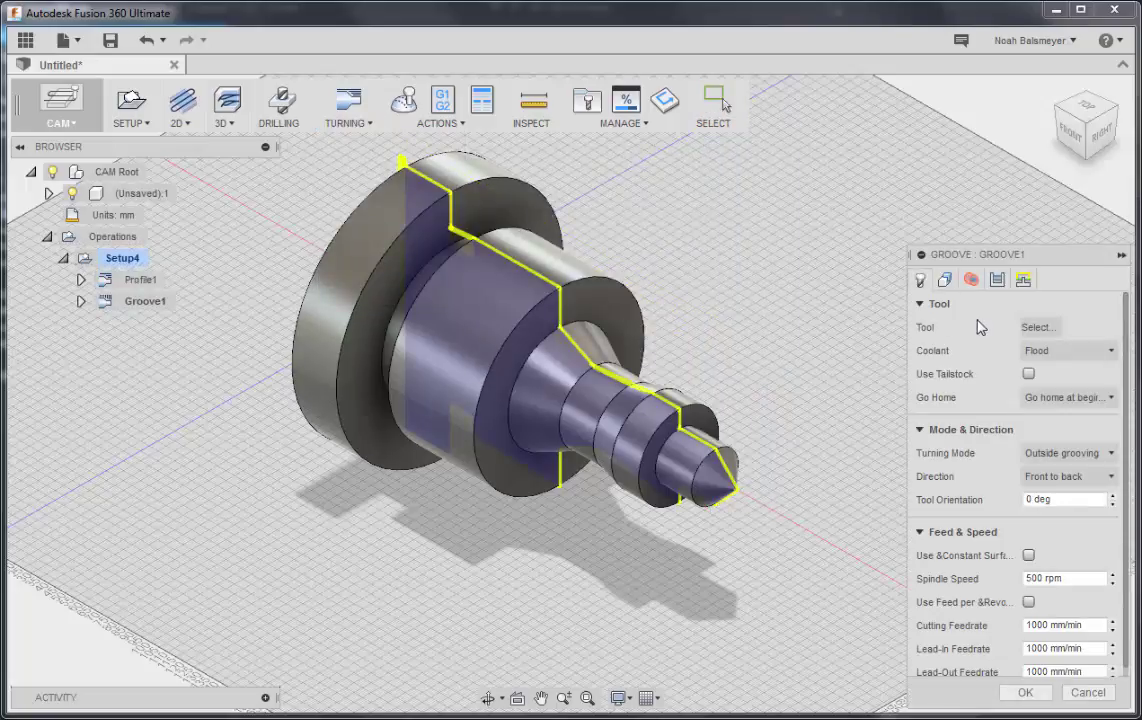
{"action": "left_click", "coordinate": [1036, 329]}
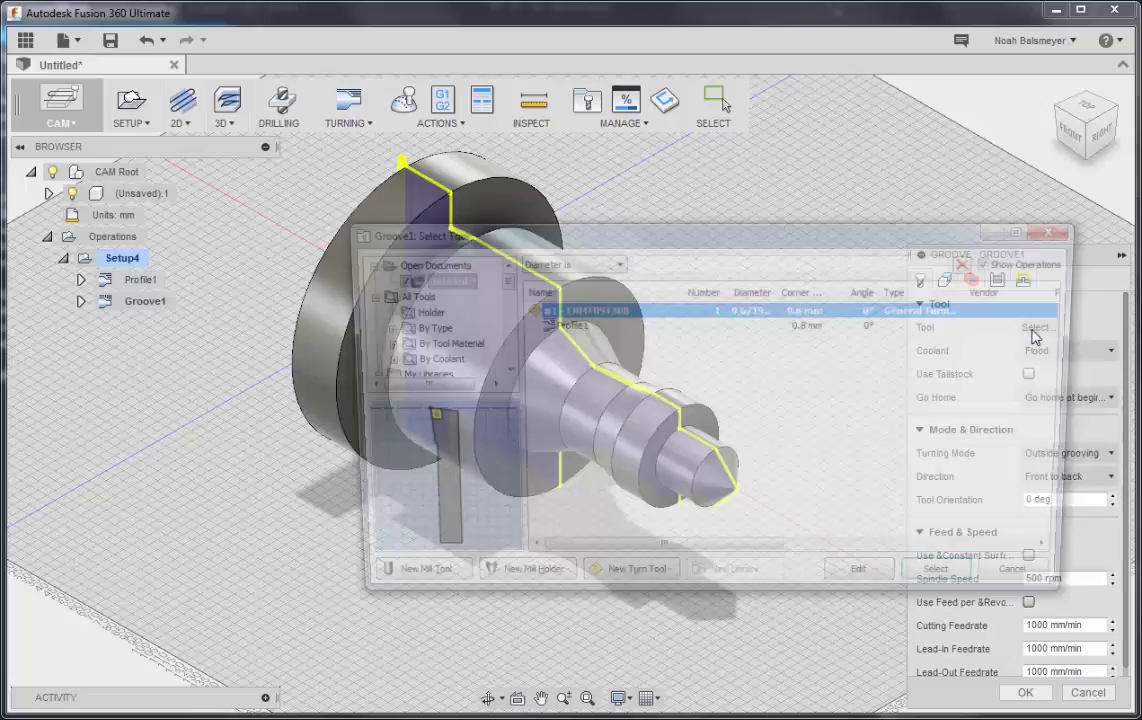
{"action": "scroll", "coordinate": [498, 358], "scroll_direction": "down", "scroll_amount": 5}
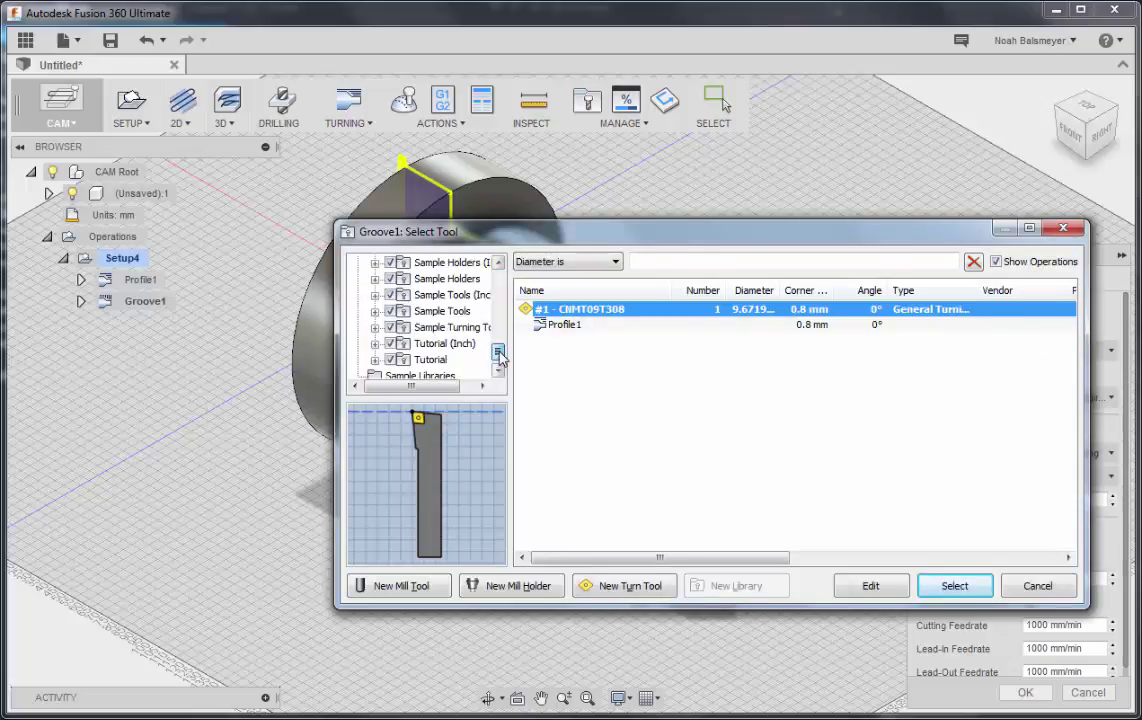
{"action": "scroll", "coordinate": [498, 358], "scroll_direction": "down", "scroll_amount": 1}
{"action": "left_click", "coordinate": [445, 311]}
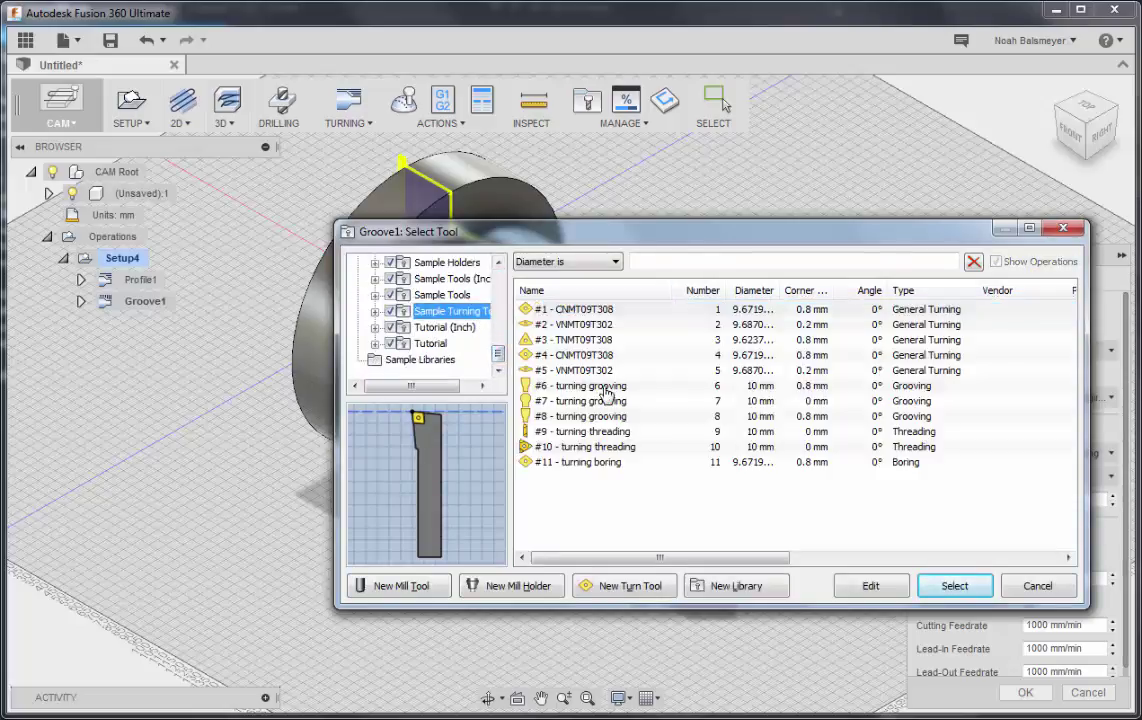
{"action": "left_click", "coordinate": [604, 387]}
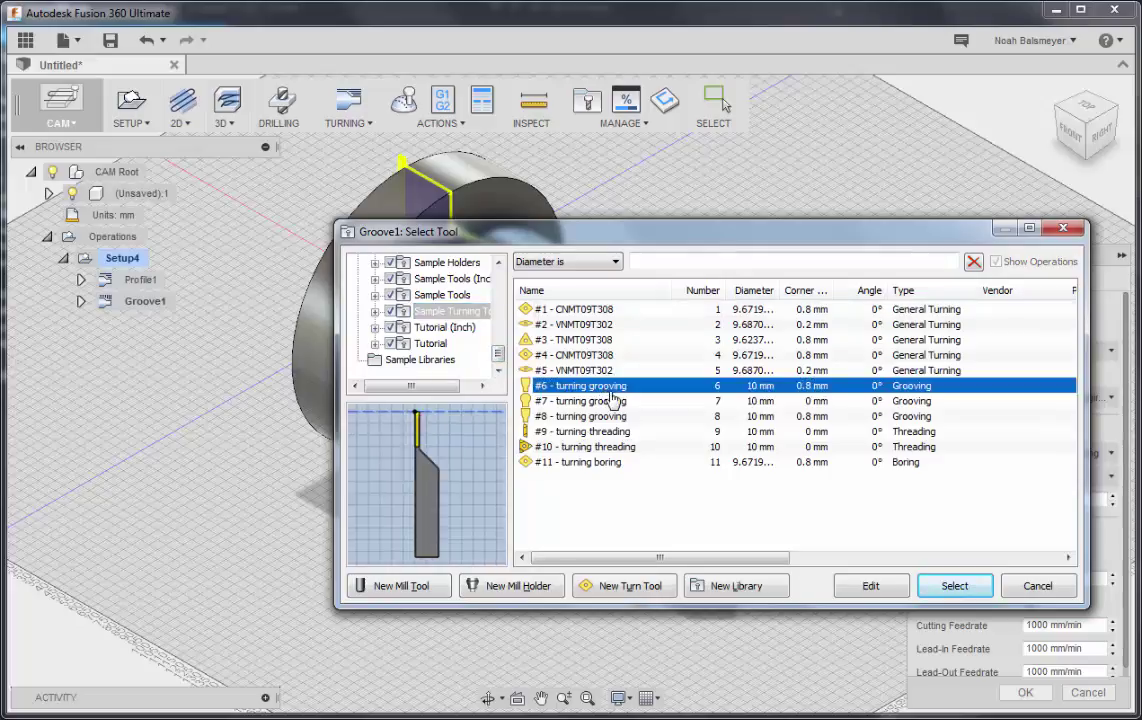
{"action": "left_click", "coordinate": [954, 585]}
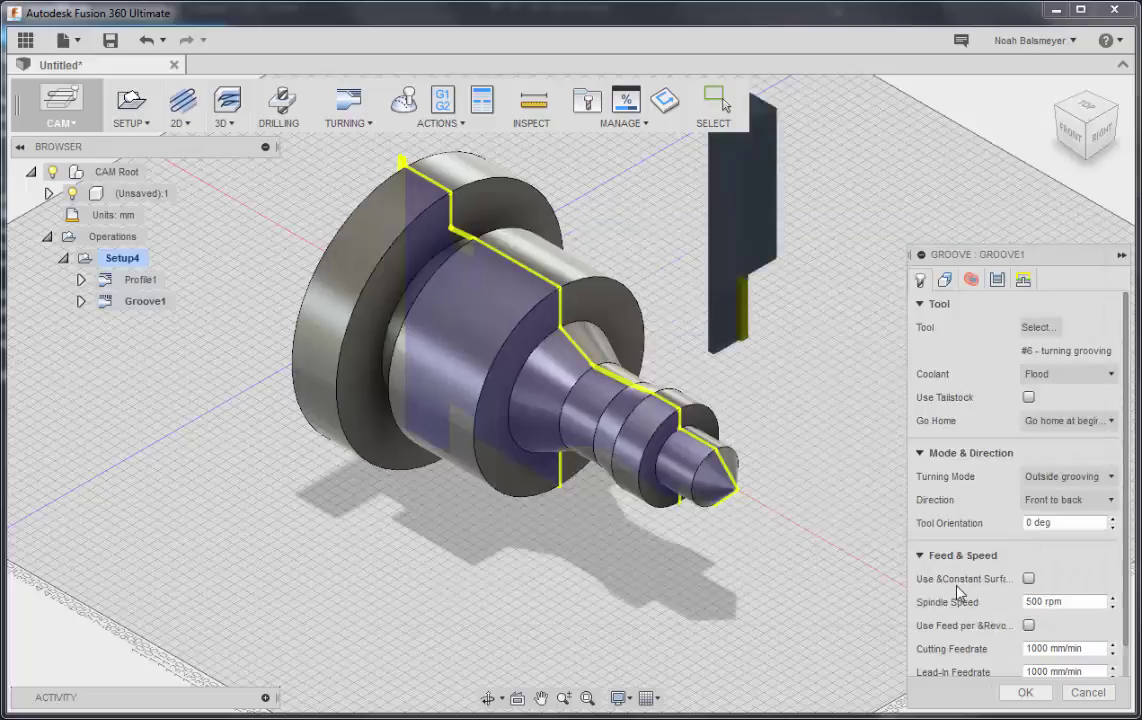
- Enable rest machining from previous operations for the groove operation and generate its toolpath
{"action": "left_click", "coordinate": [946, 282]}
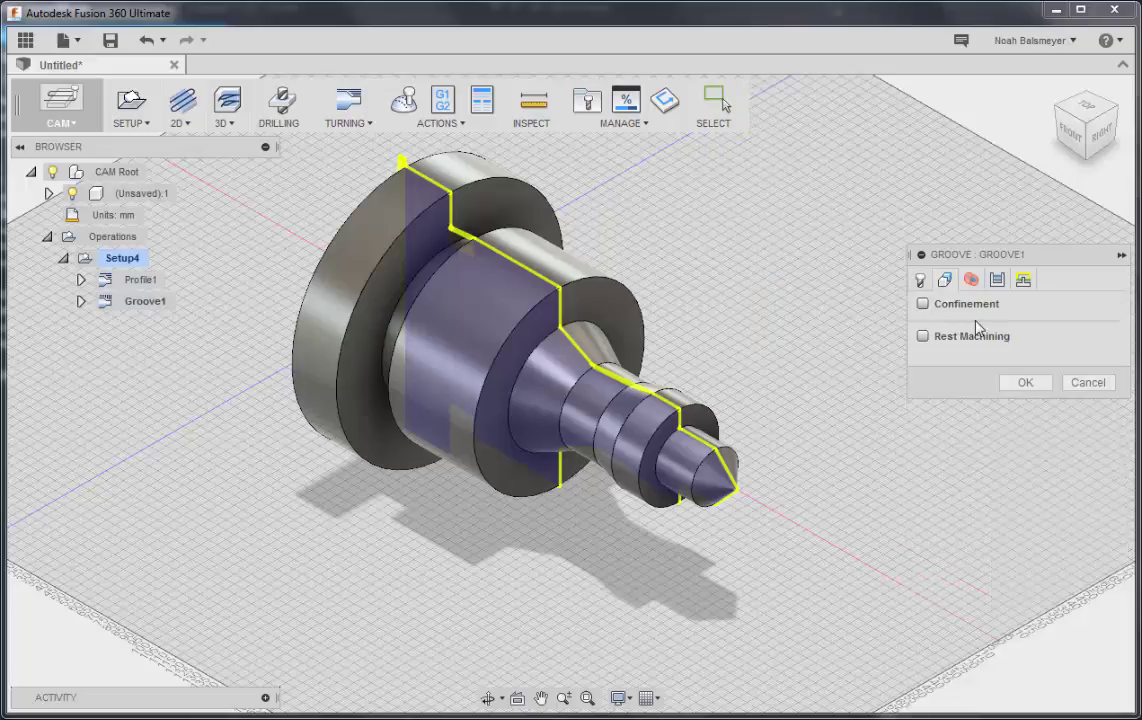
{"action": "left_click", "coordinate": [923, 336]}
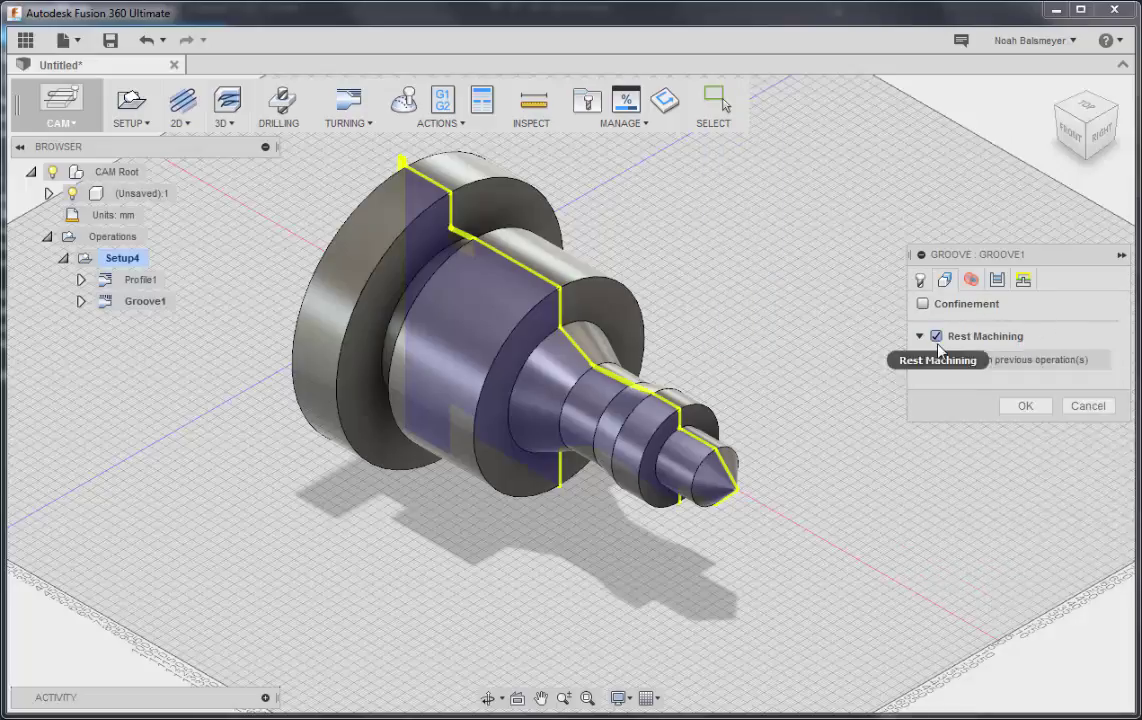
{"action": "left_click", "coordinate": [1018, 408]}
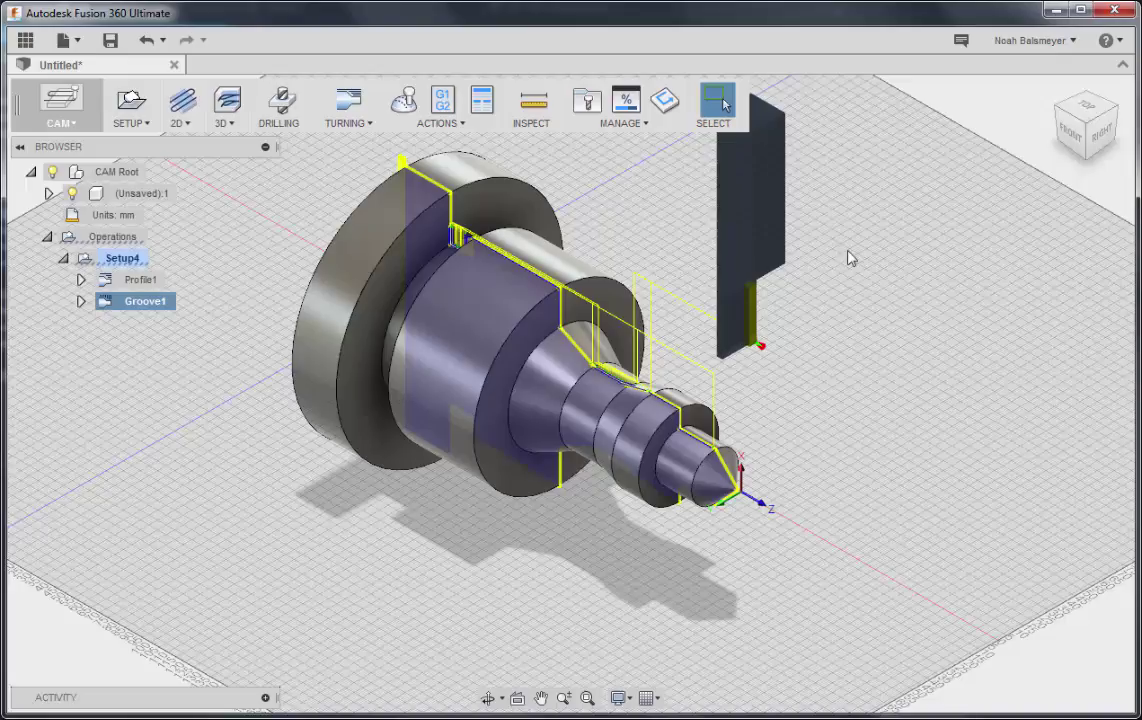
- Simulate all toolpaths of the turning setup and increase the playback speed
{"action": "mouse_move", "coordinate": [1055, 96]}
{"action": "right_click", "coordinate": [113, 258]}
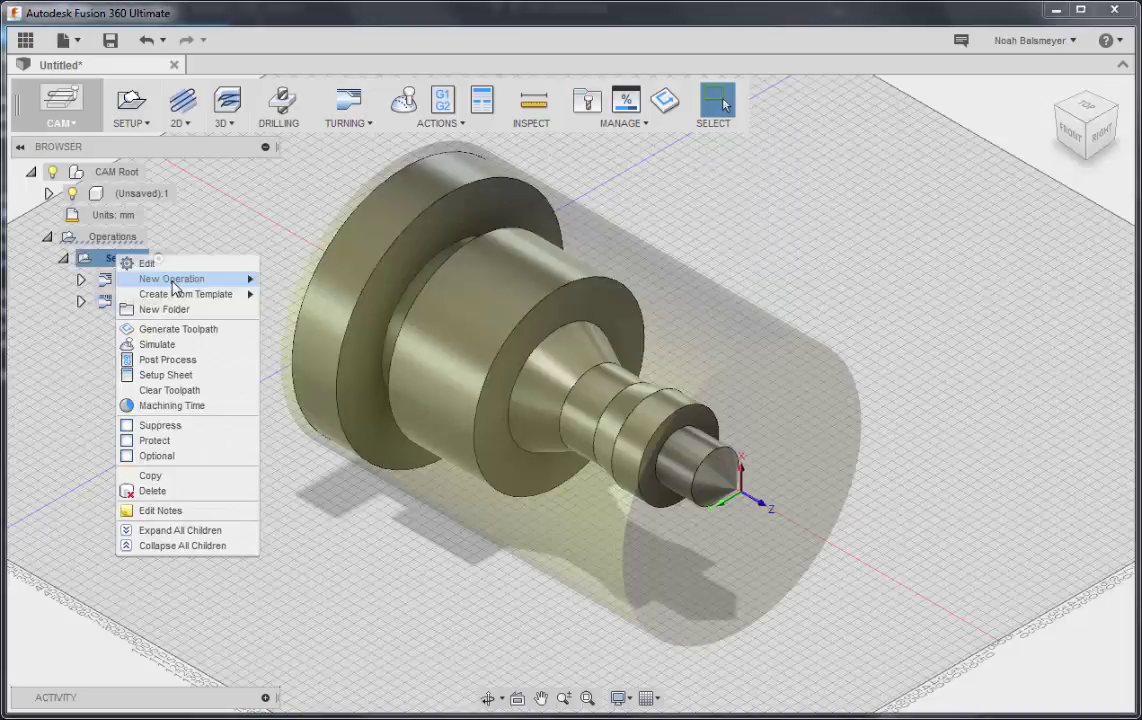
{"action": "left_click", "coordinate": [163, 345]}
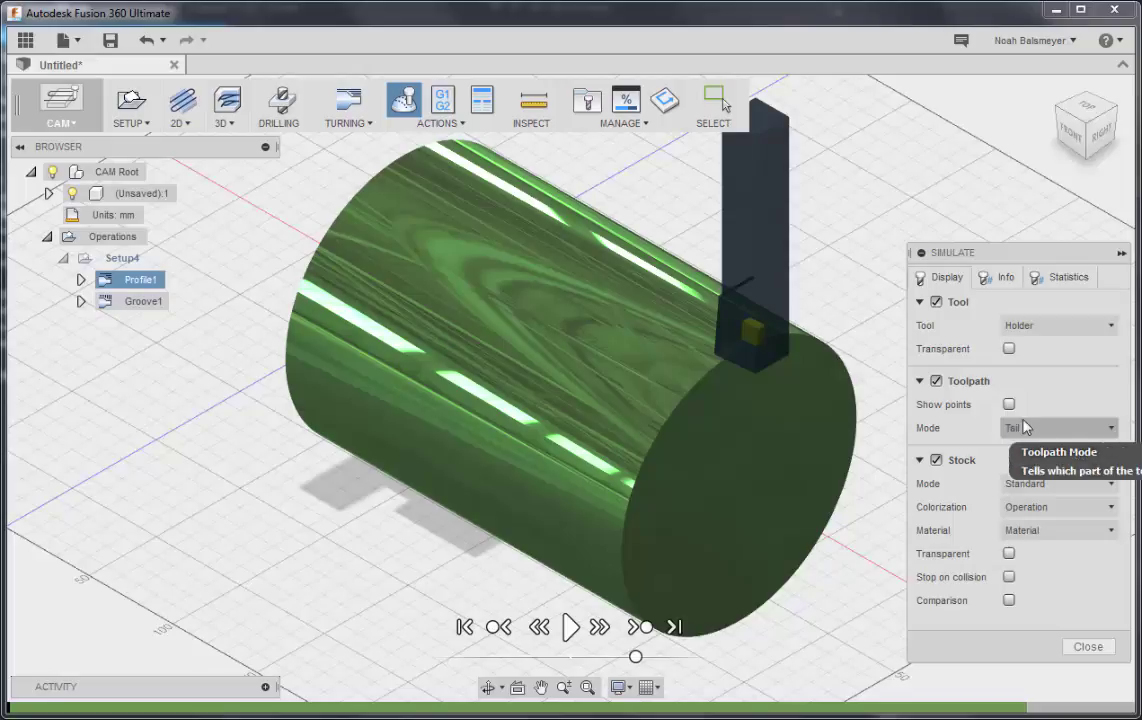
{"action": "left_click_drag", "start_coordinate": [636, 660], "coordinate": [678, 662]}
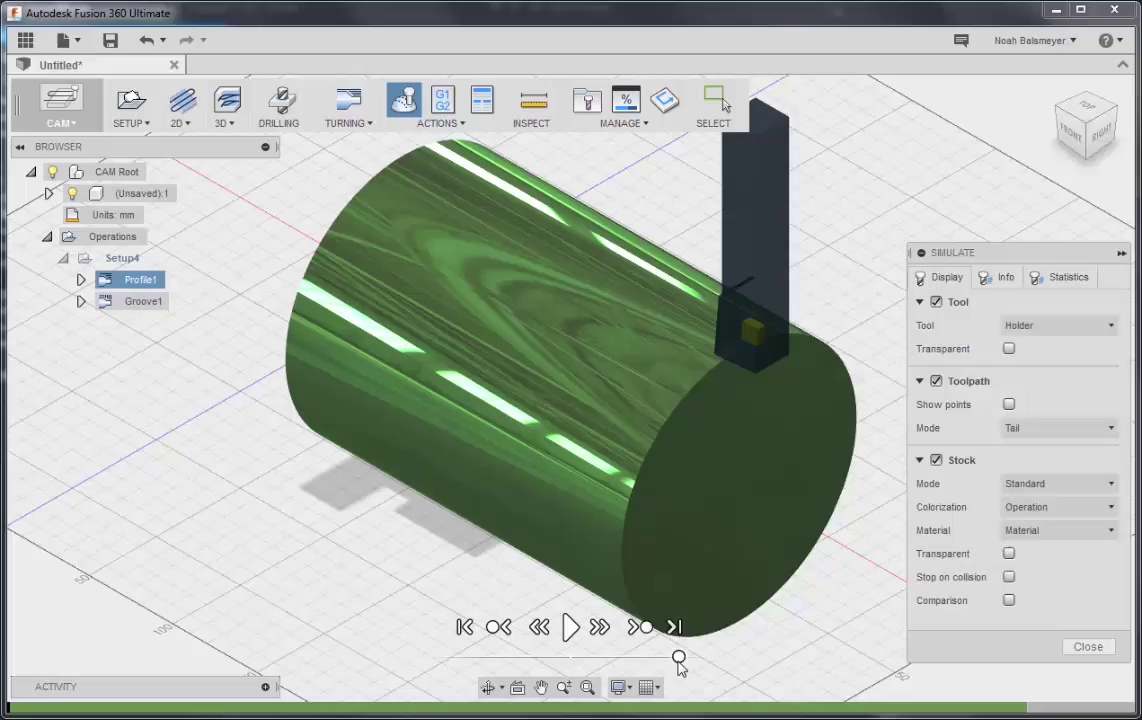
{"action": "left_click", "coordinate": [571, 628]}
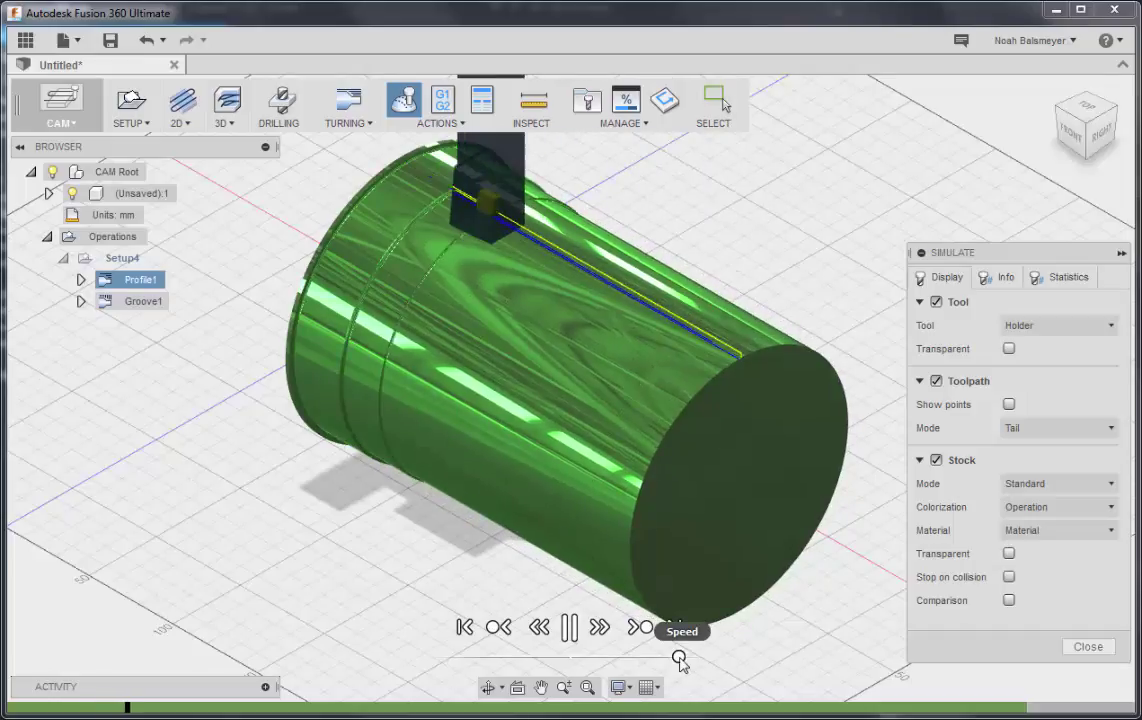
{"action": "left_click_drag", "start_coordinate": [680, 659], "coordinate": [691, 659]}
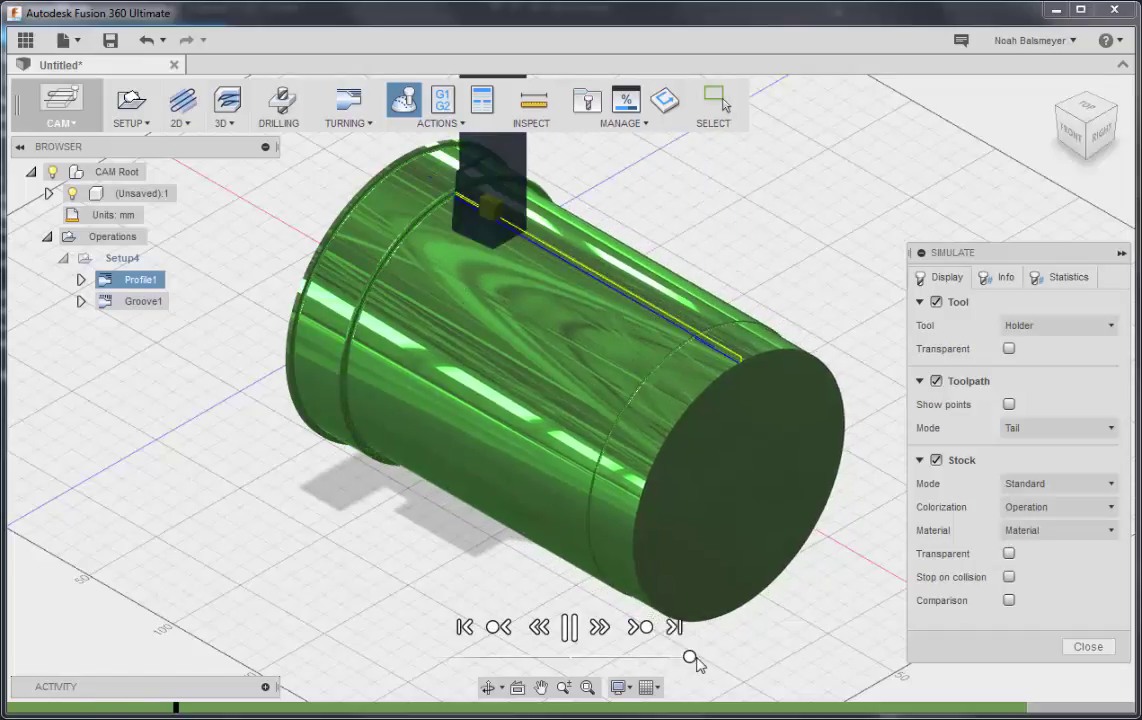